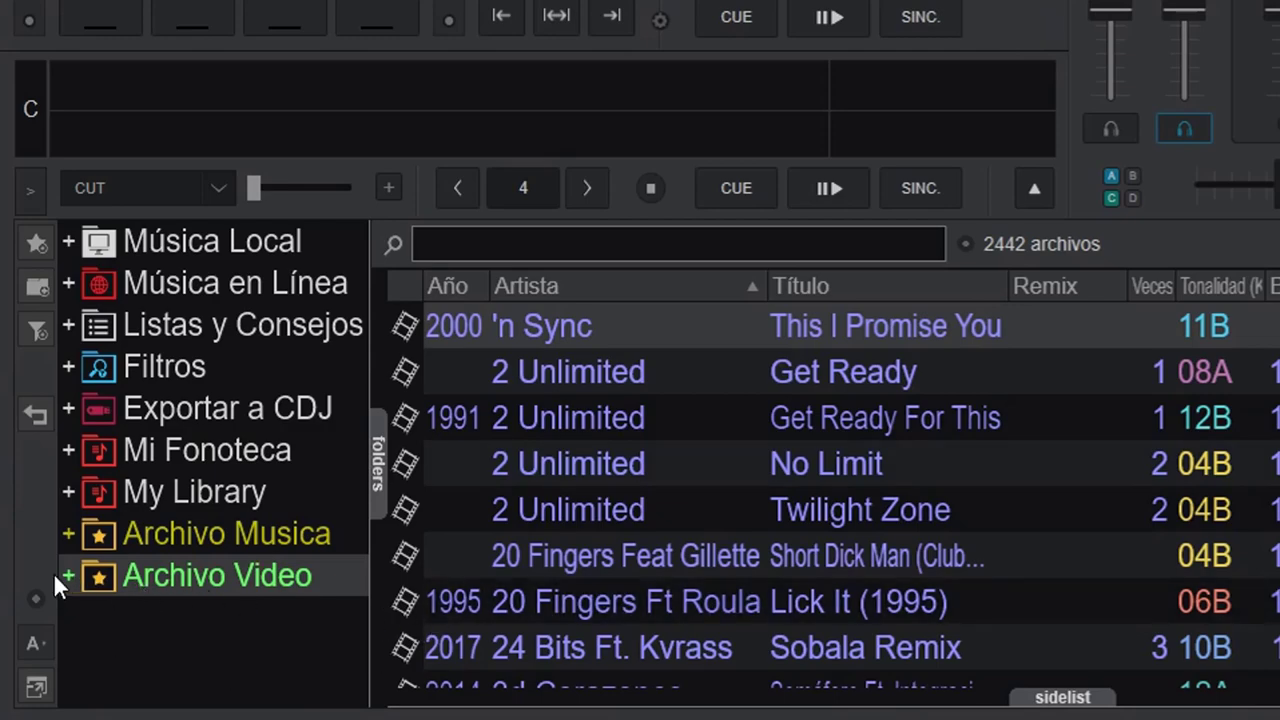
Examine the colour setting and available shades in the properties of the Archivo Video favourite folder.
right_click(97, 580)
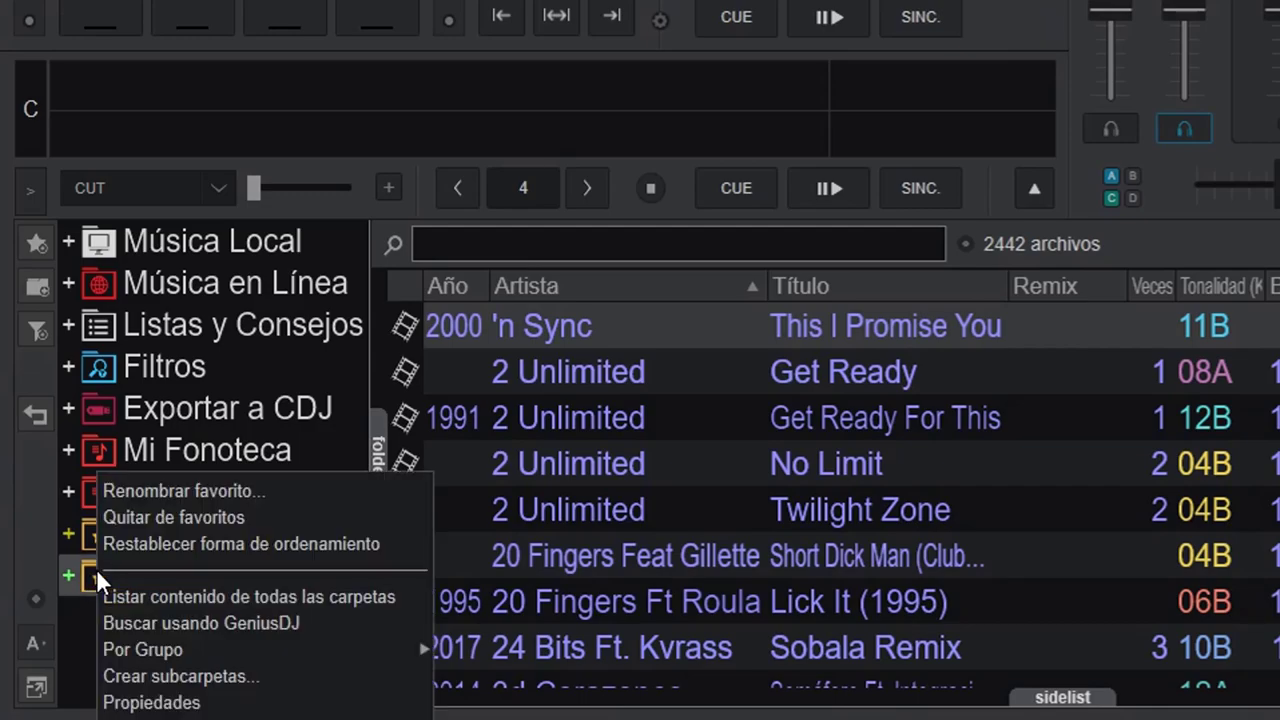
click(168, 704)
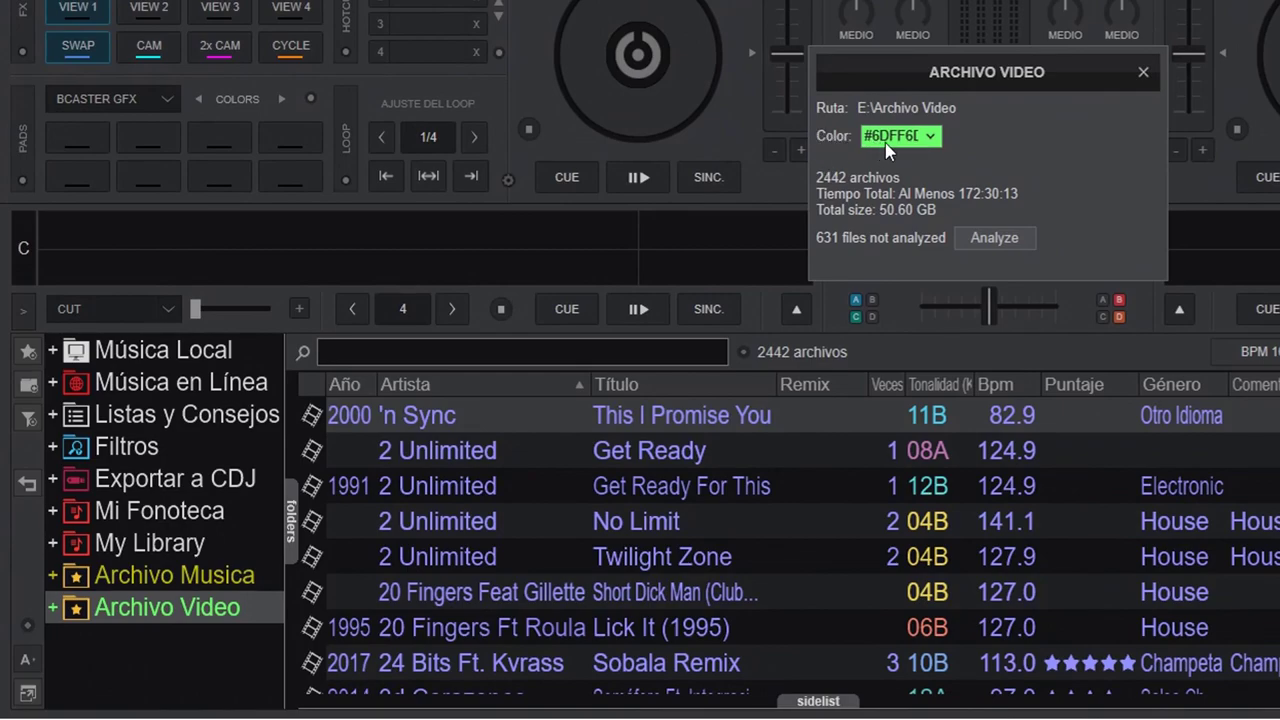
click(927, 137)
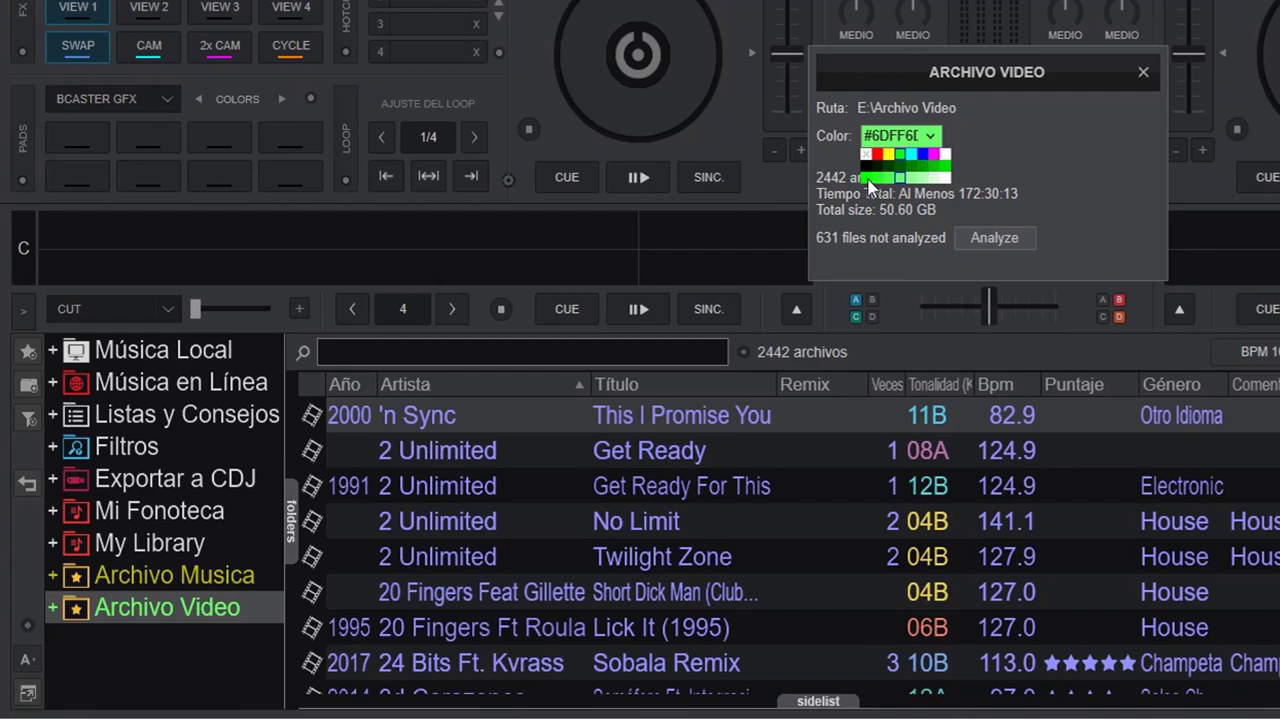
click(989, 155)
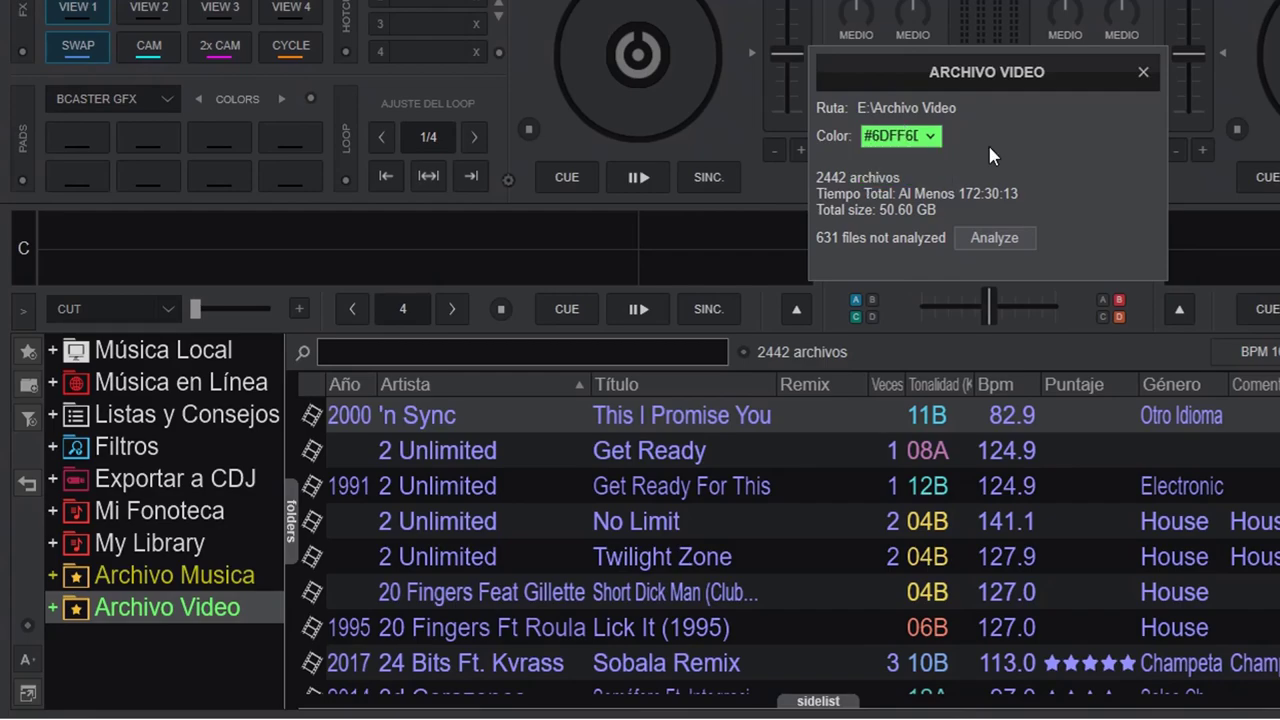
click(1143, 73)
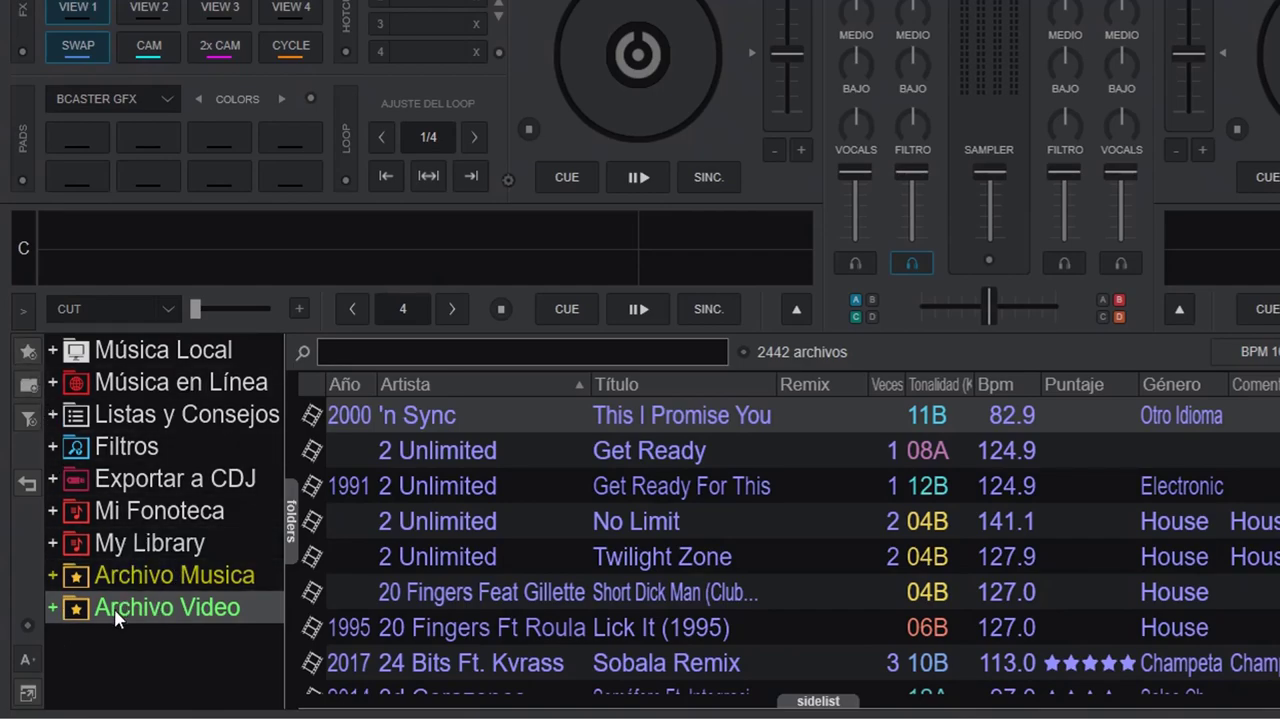
click(53, 544)
click(53, 544)
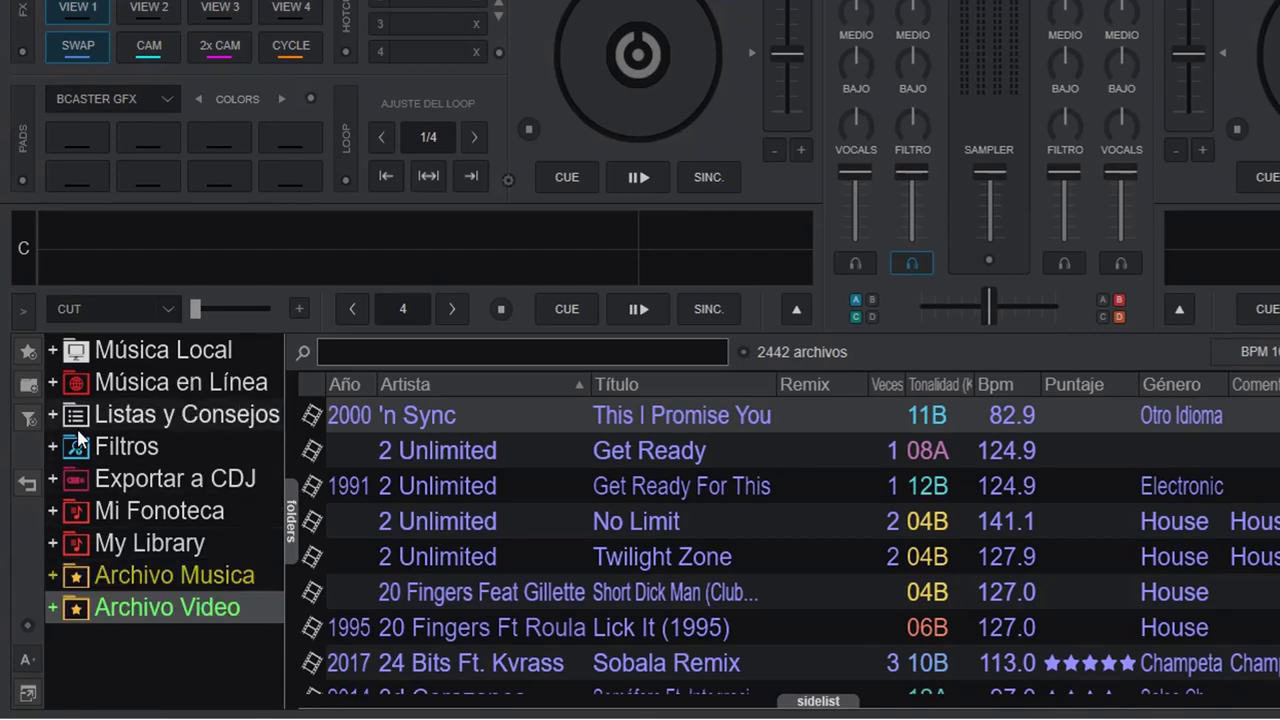
Set the Filtros folder's colour to a light pink shade of red in its properties.
click(54, 446)
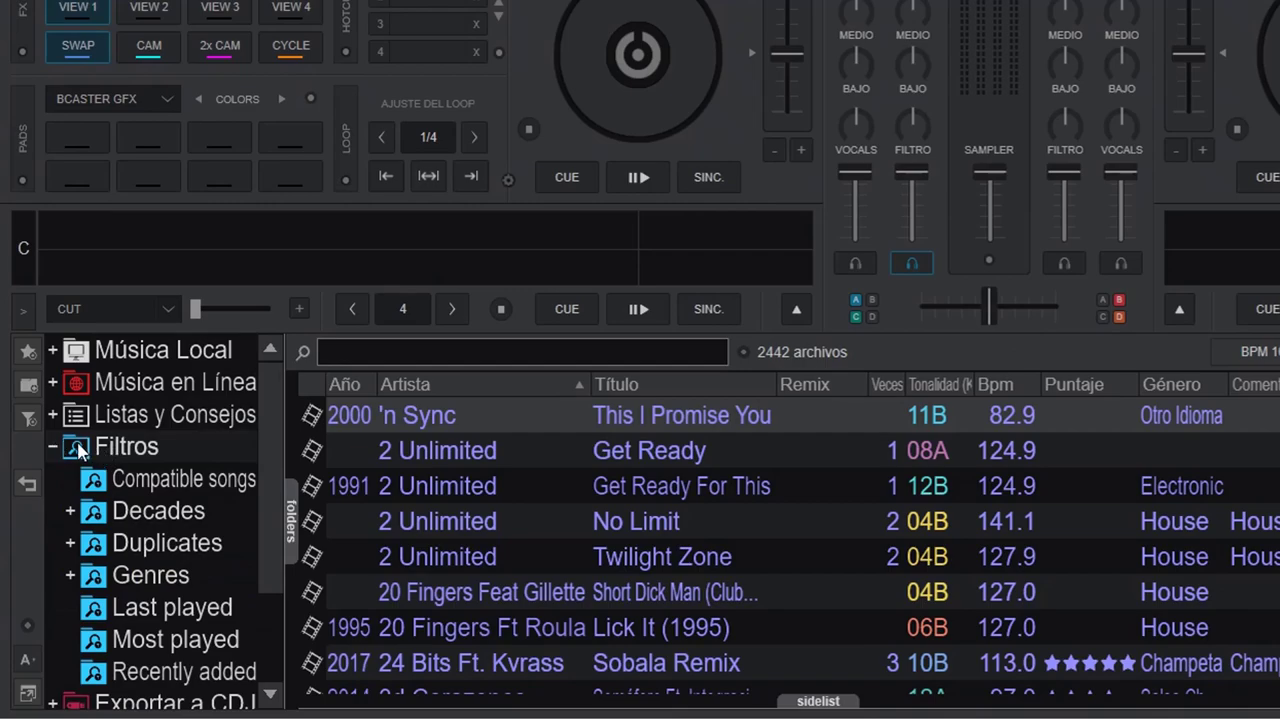
right_click(78, 450)
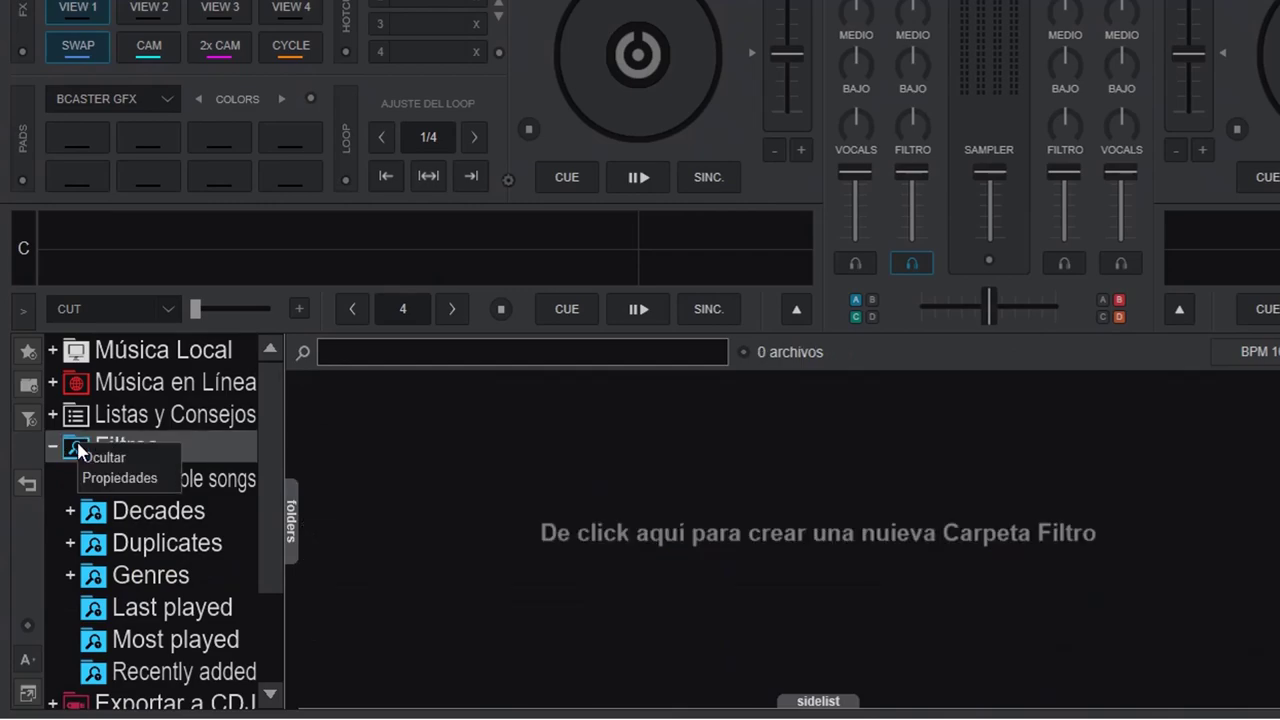
click(117, 479)
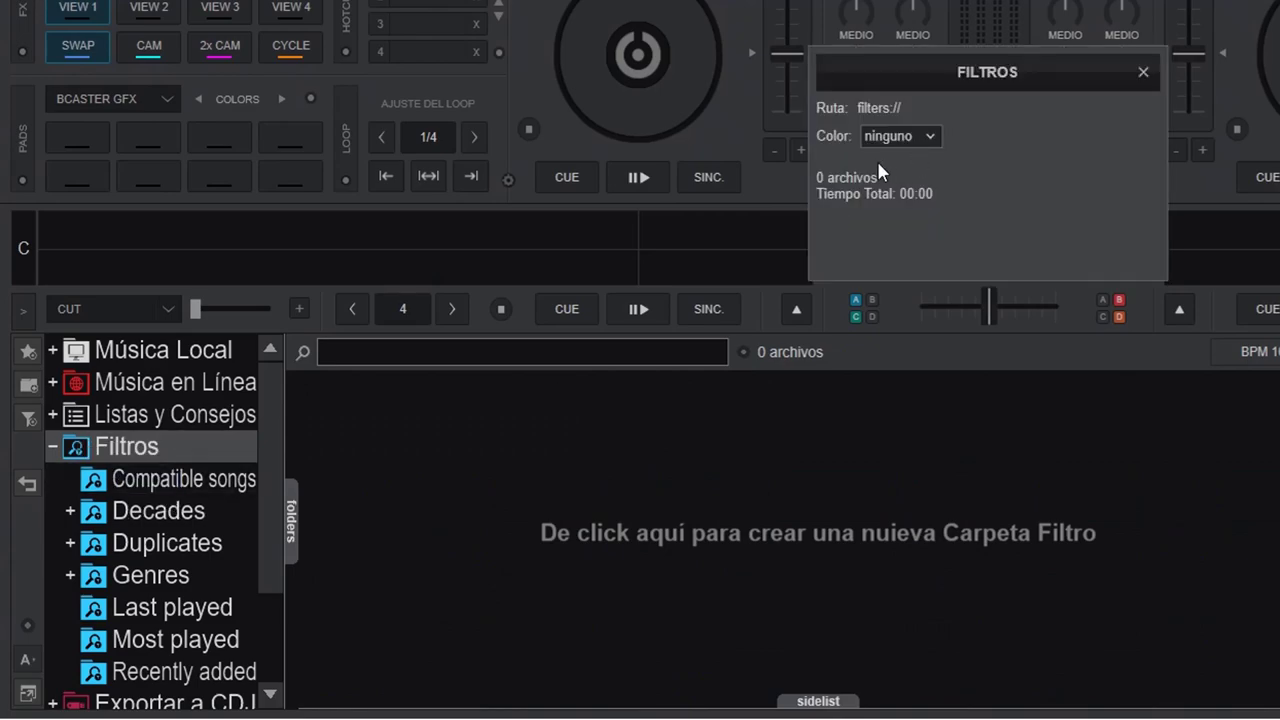
click(930, 139)
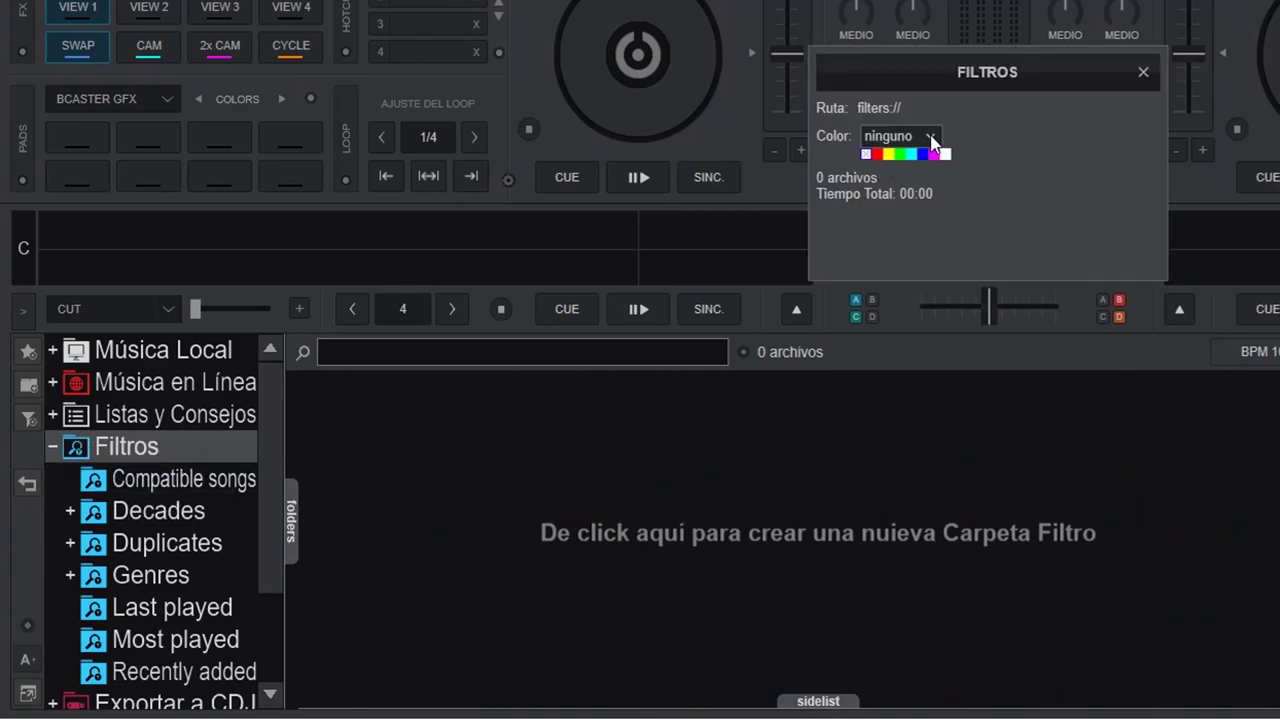
click(878, 155)
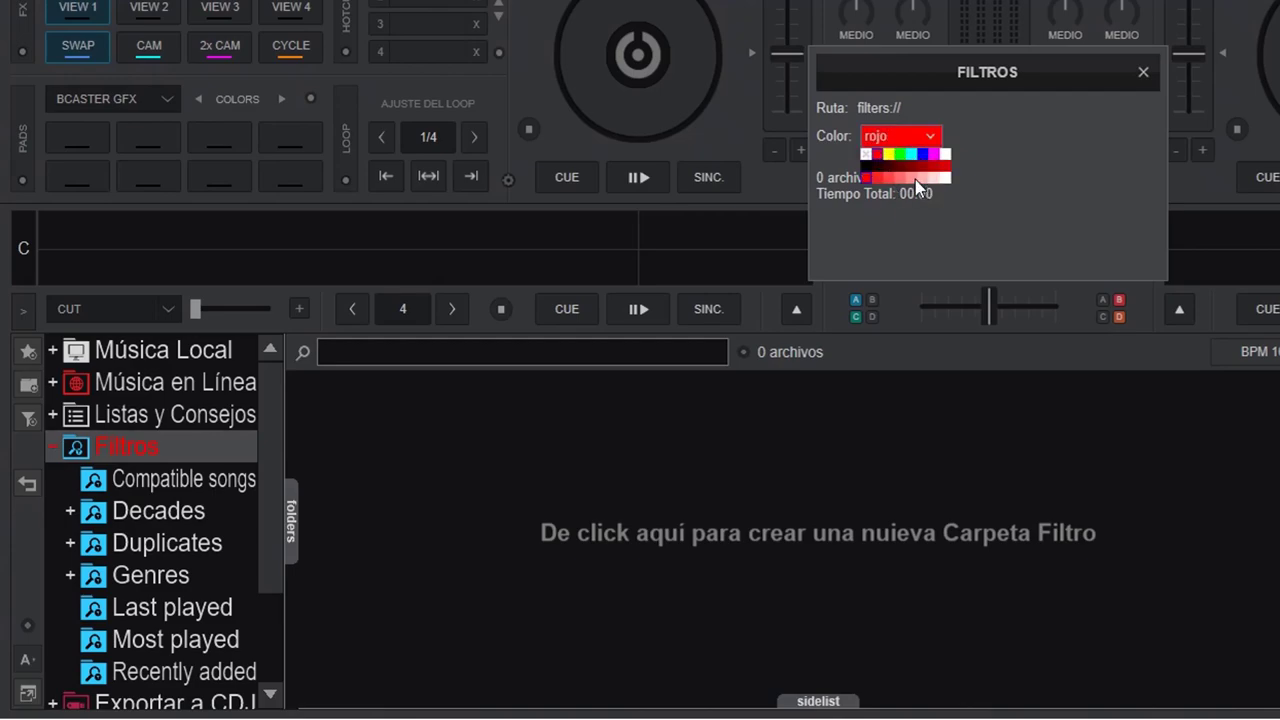
click(916, 177)
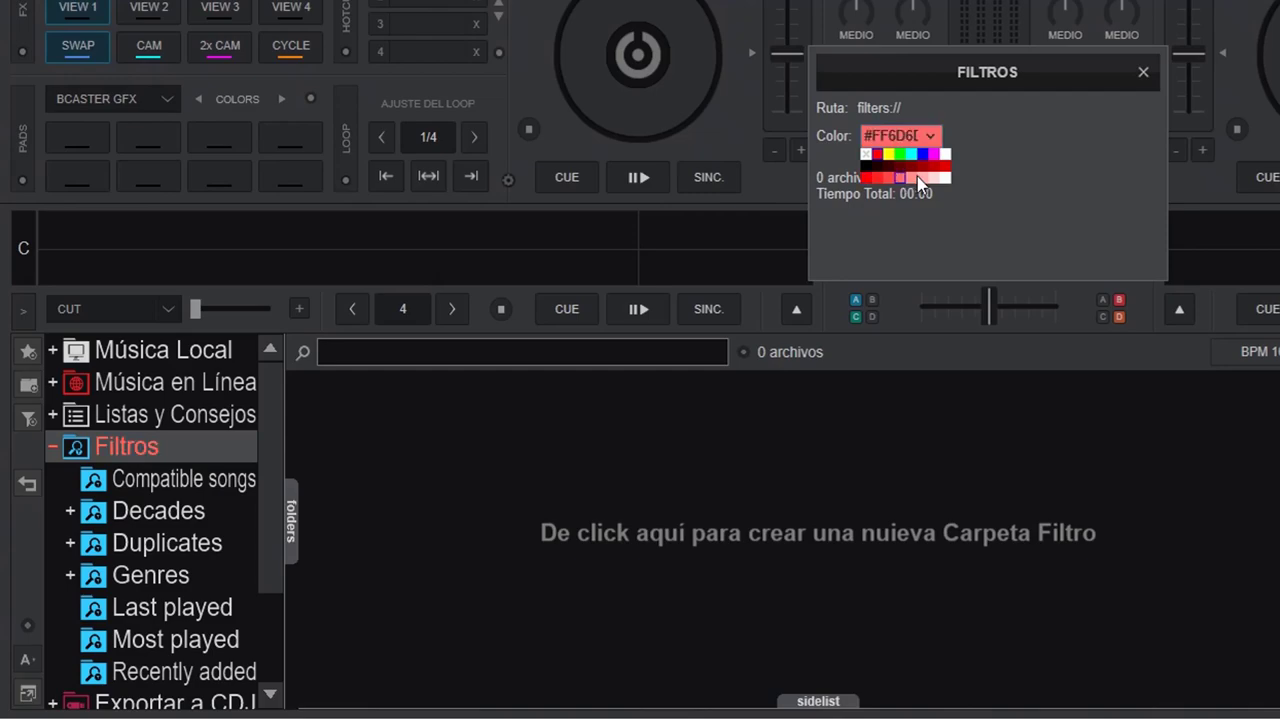
click(921, 178)
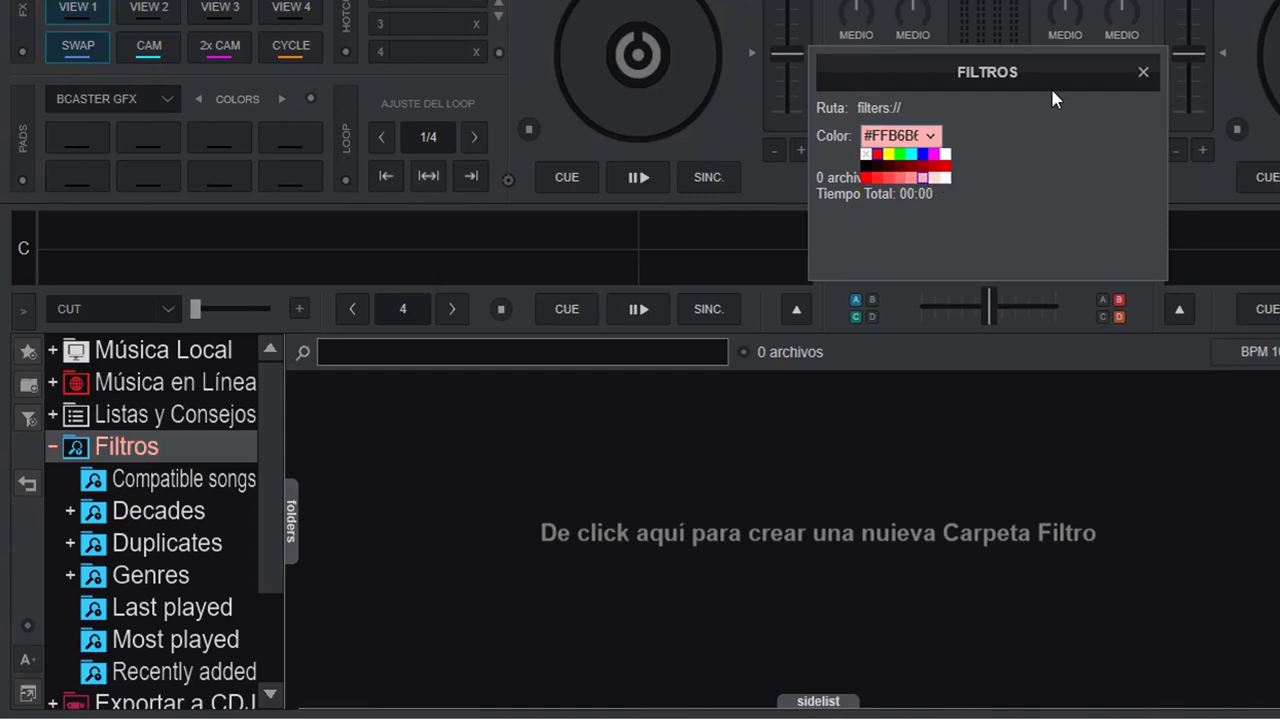
click(1143, 70)
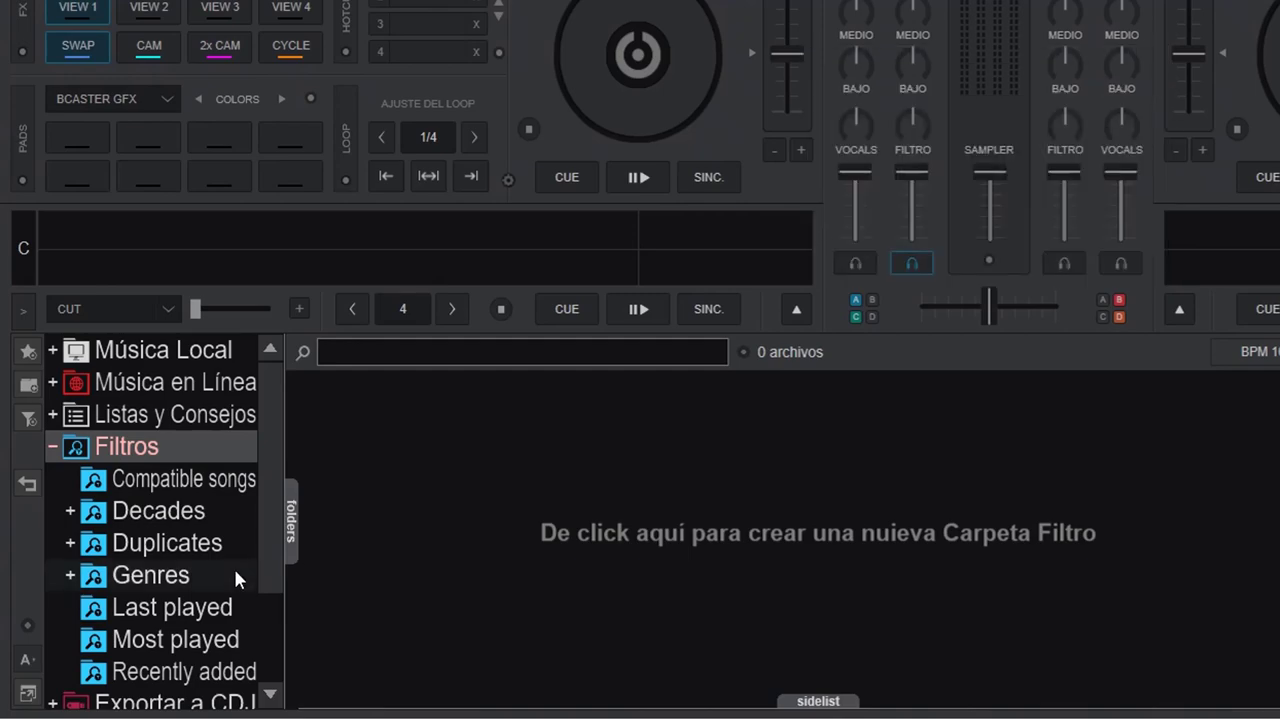
click(54, 448)
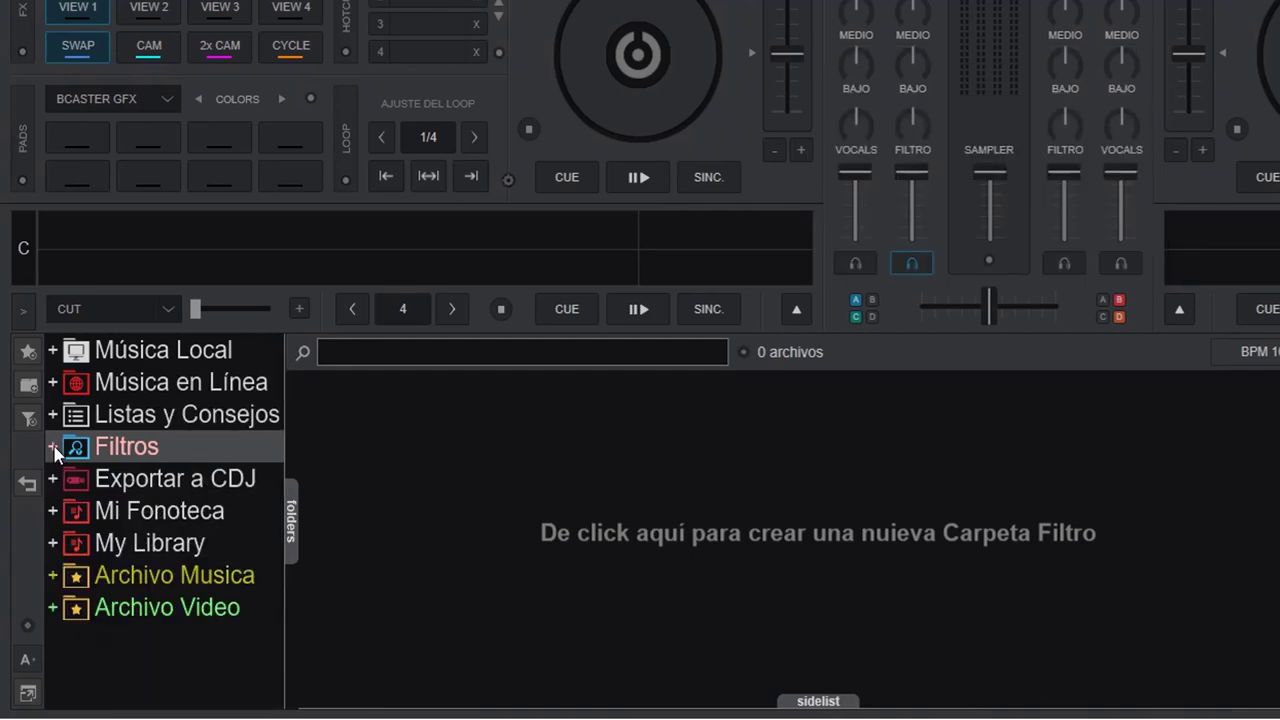
Set the colour of the Videos folder under Música Local to the light magenta shade #FF6DFF, and collapse Música Local.
click(54, 350)
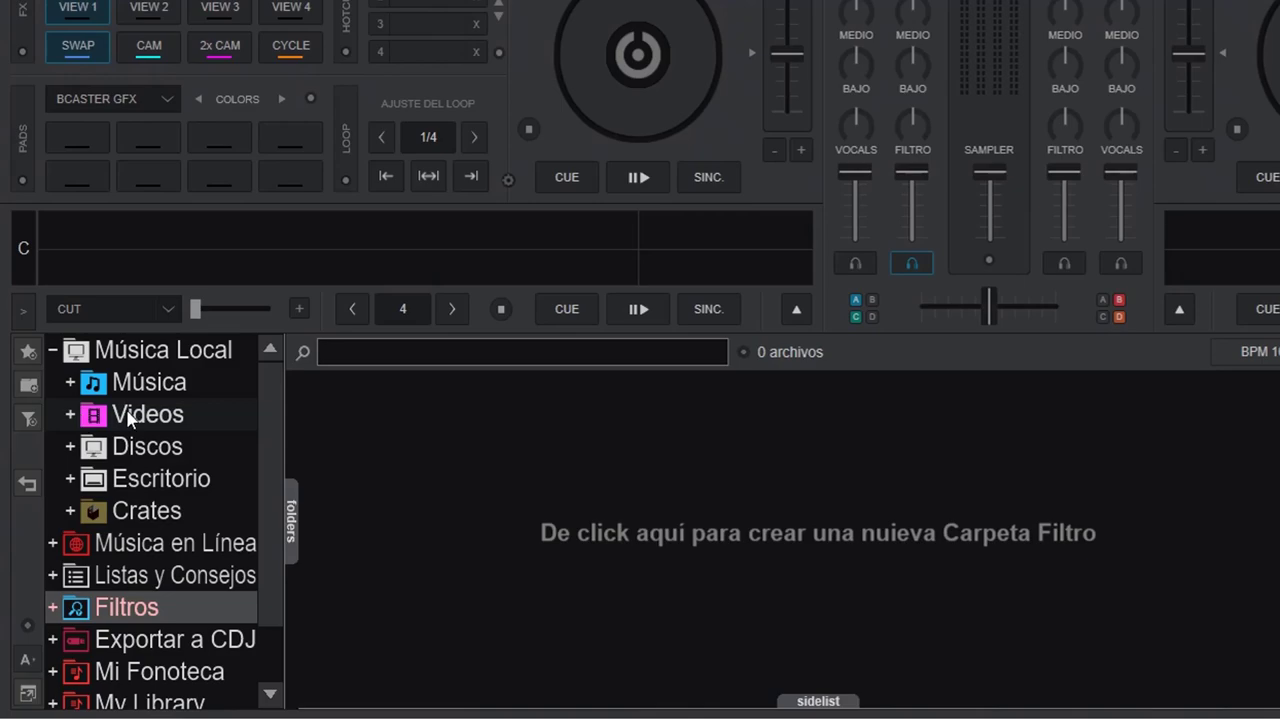
right_click(99, 422)
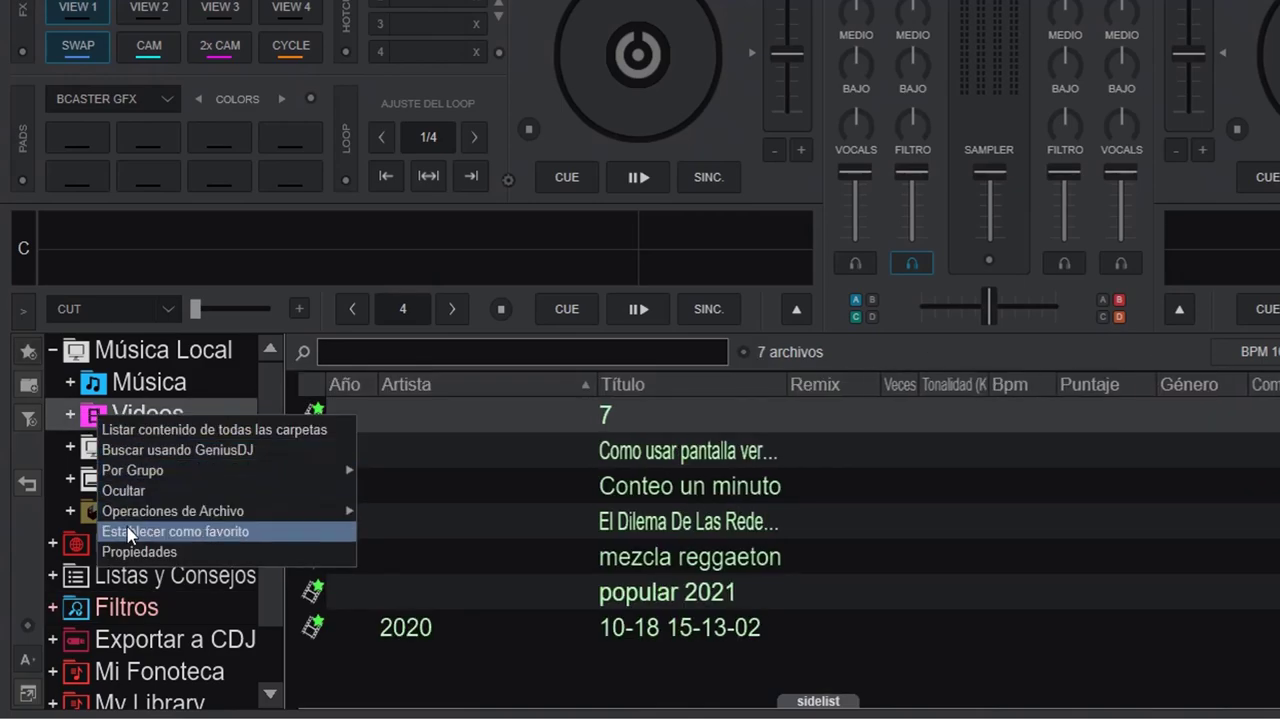
click(139, 552)
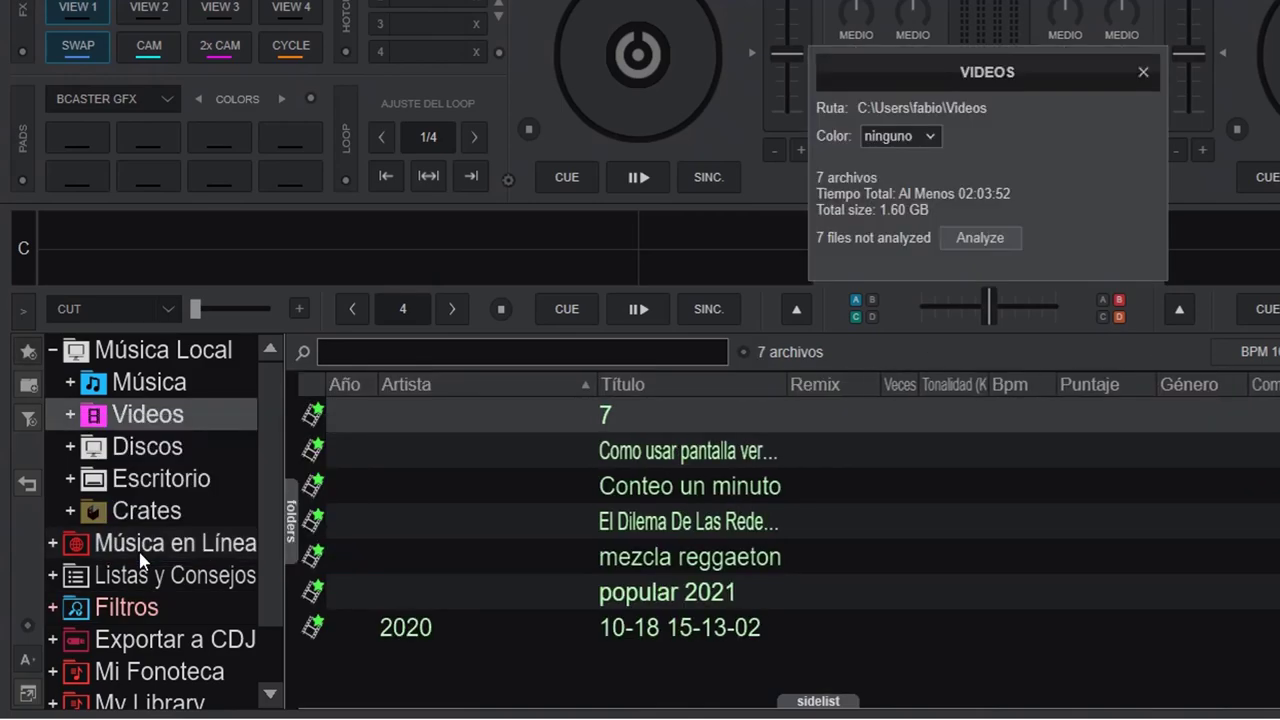
click(934, 136)
click(934, 155)
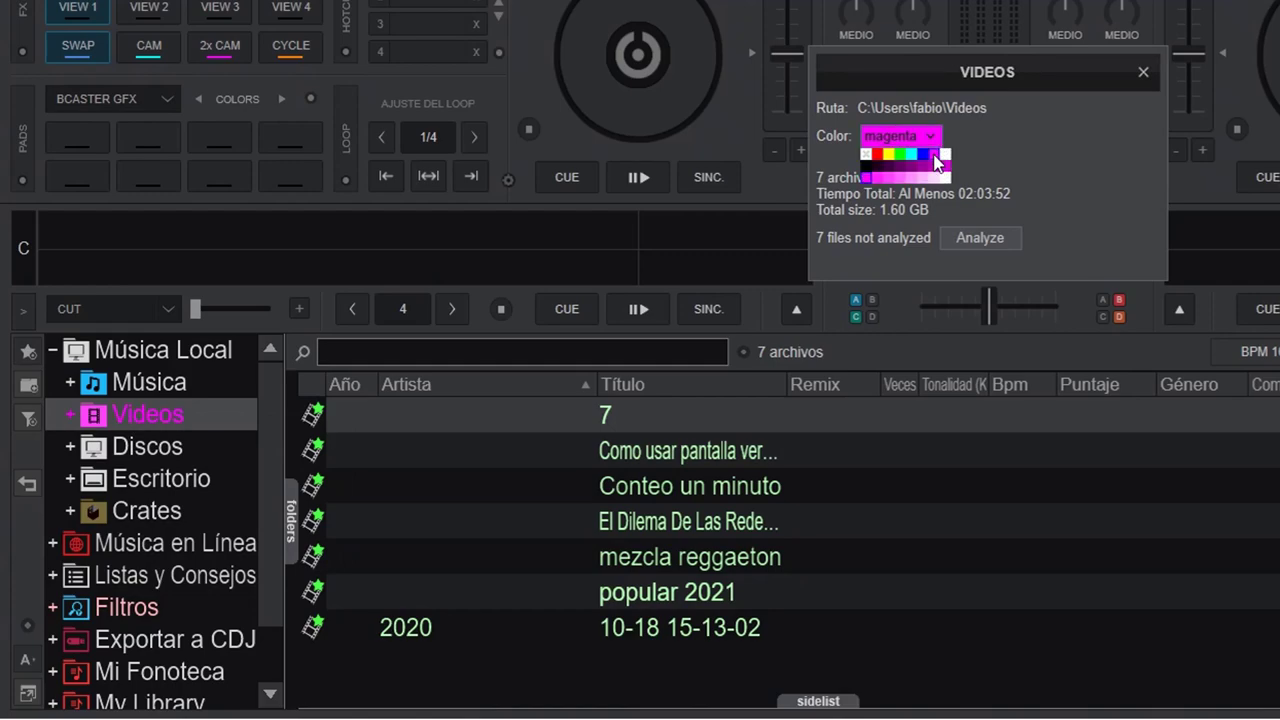
click(888, 179)
click(900, 178)
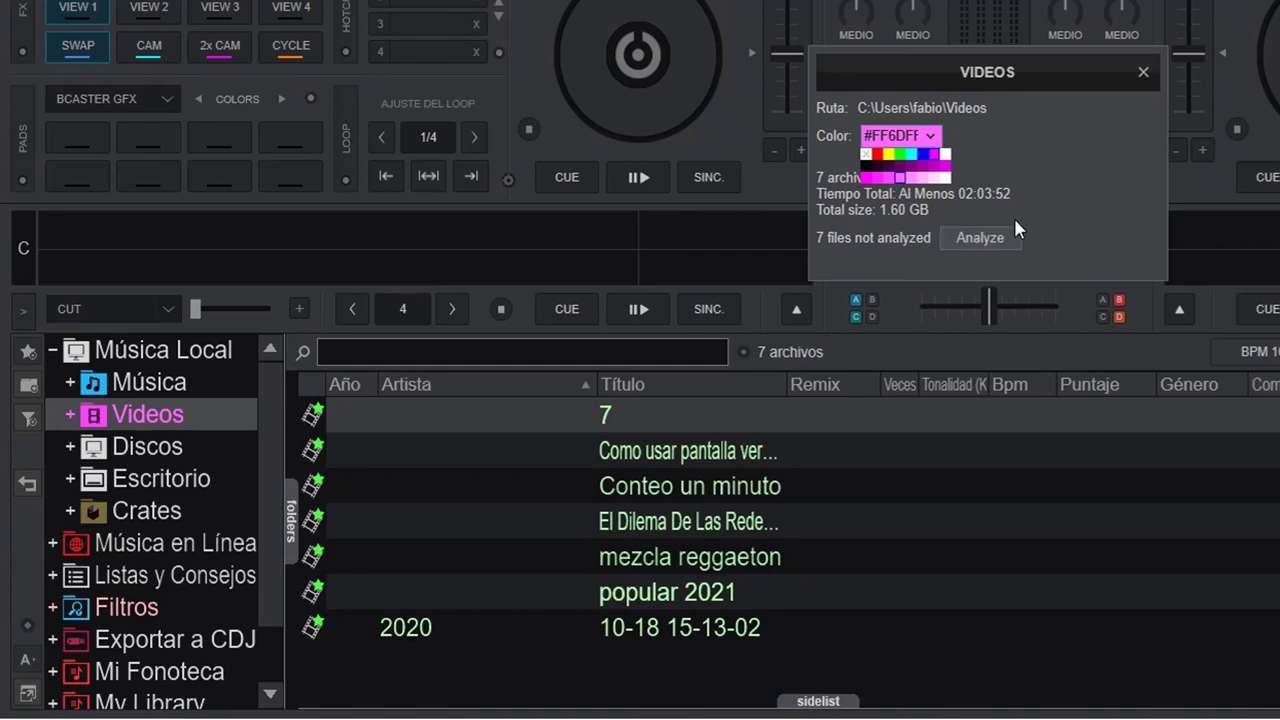
click(1146, 68)
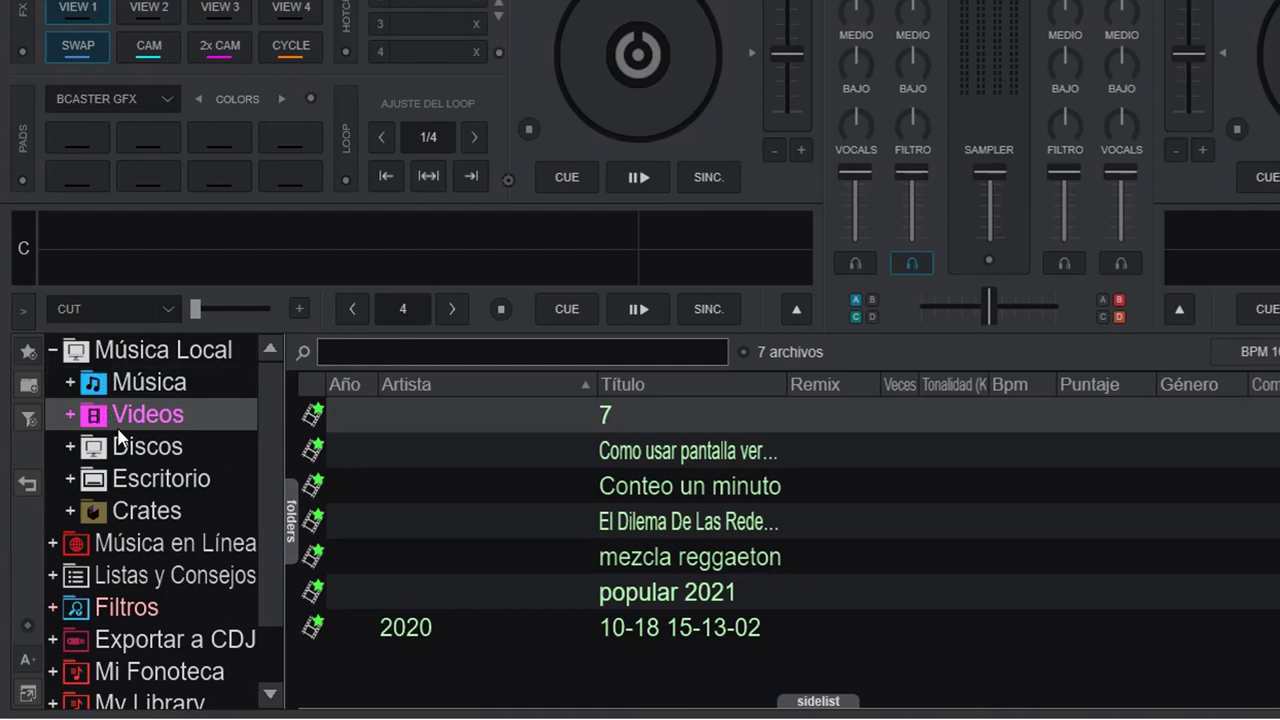
click(55, 352)
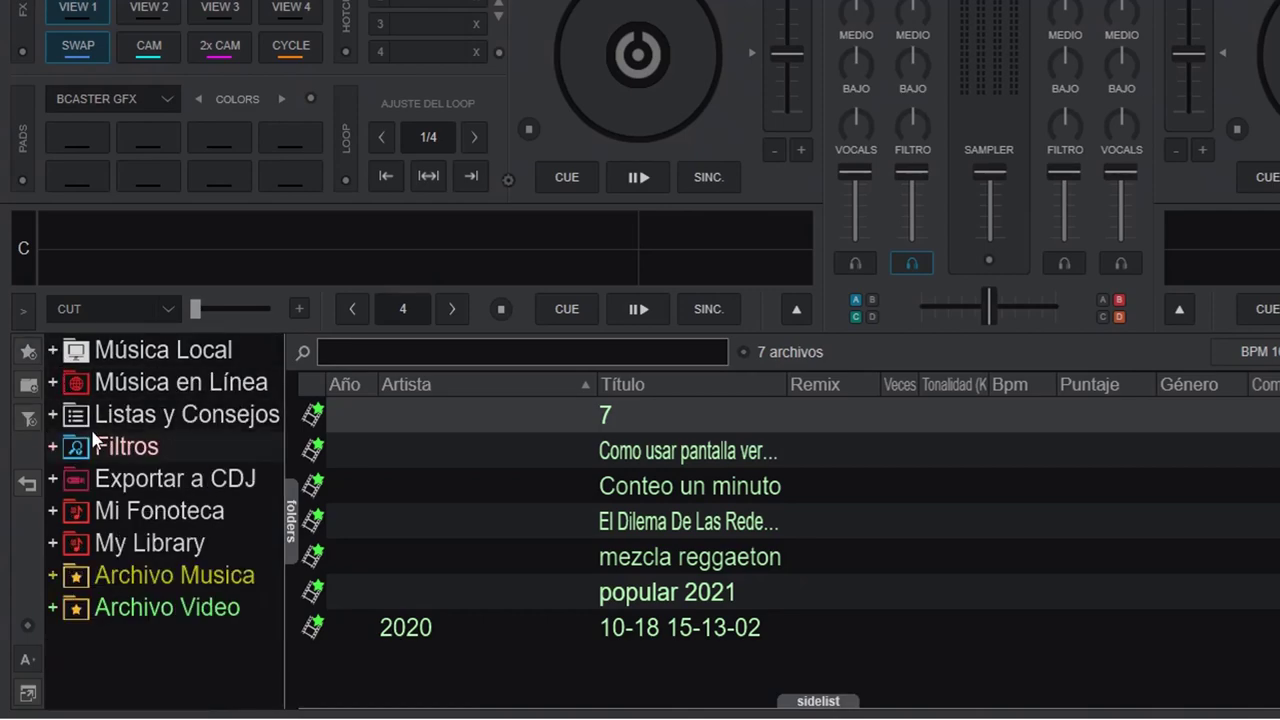
Set the colour of the Bases Dj playlist under Listas y Consejos to green (verde).
click(54, 415)
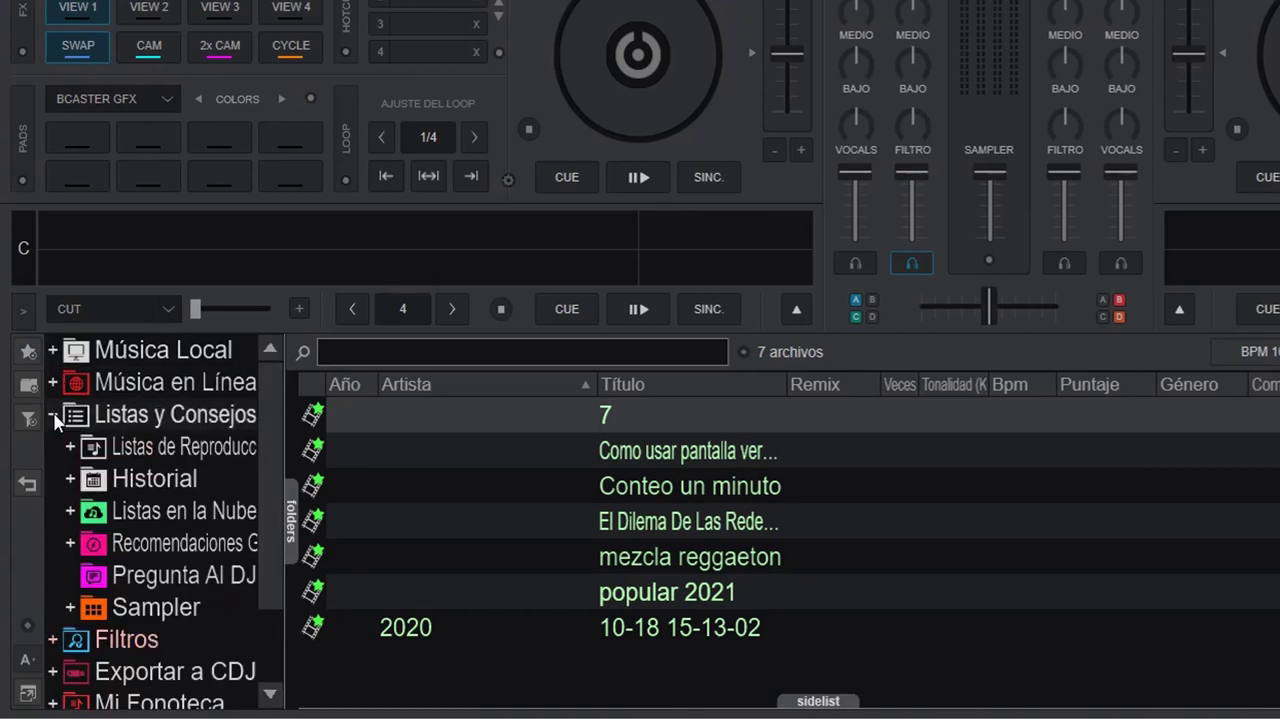
click(70, 447)
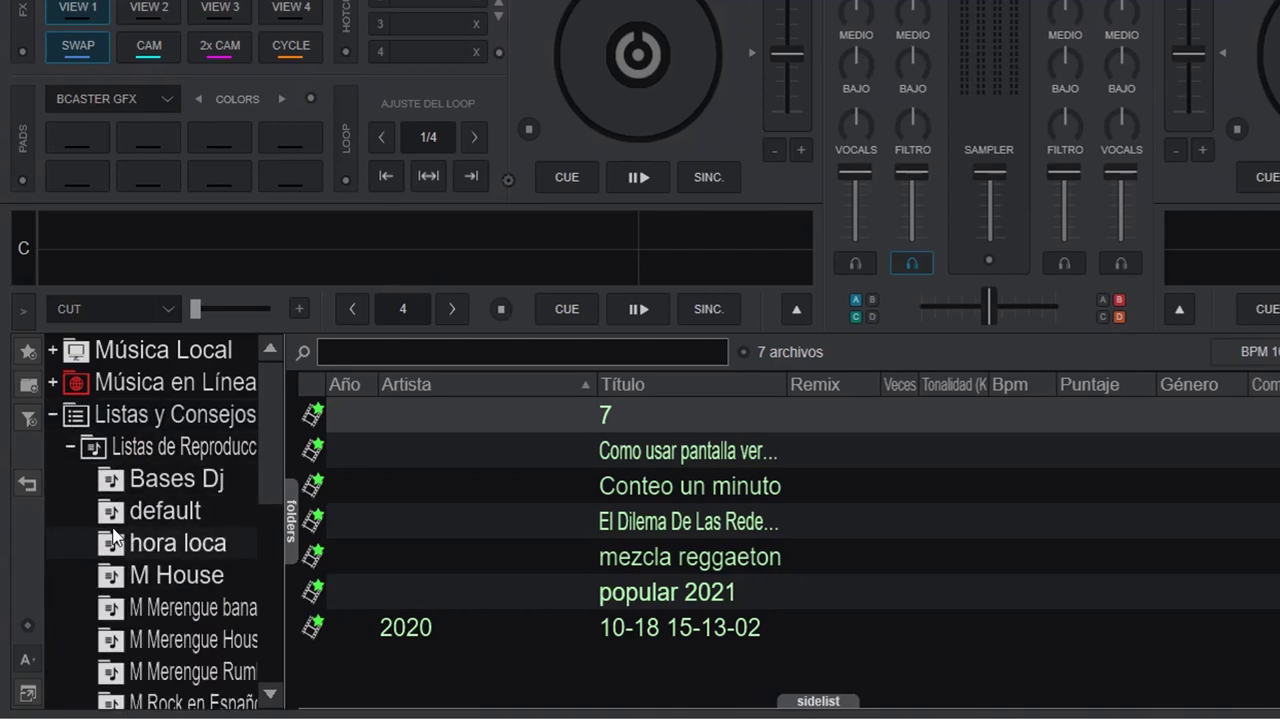
right_click(113, 487)
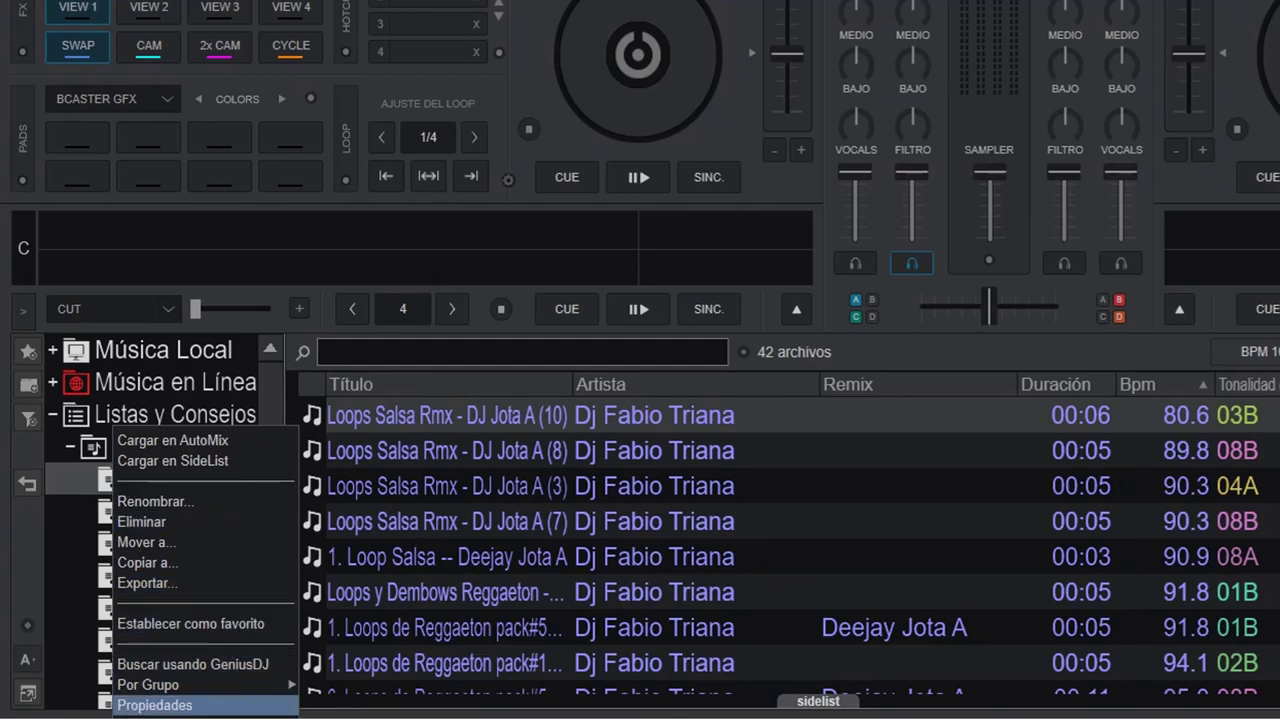
click(155, 706)
click(928, 152)
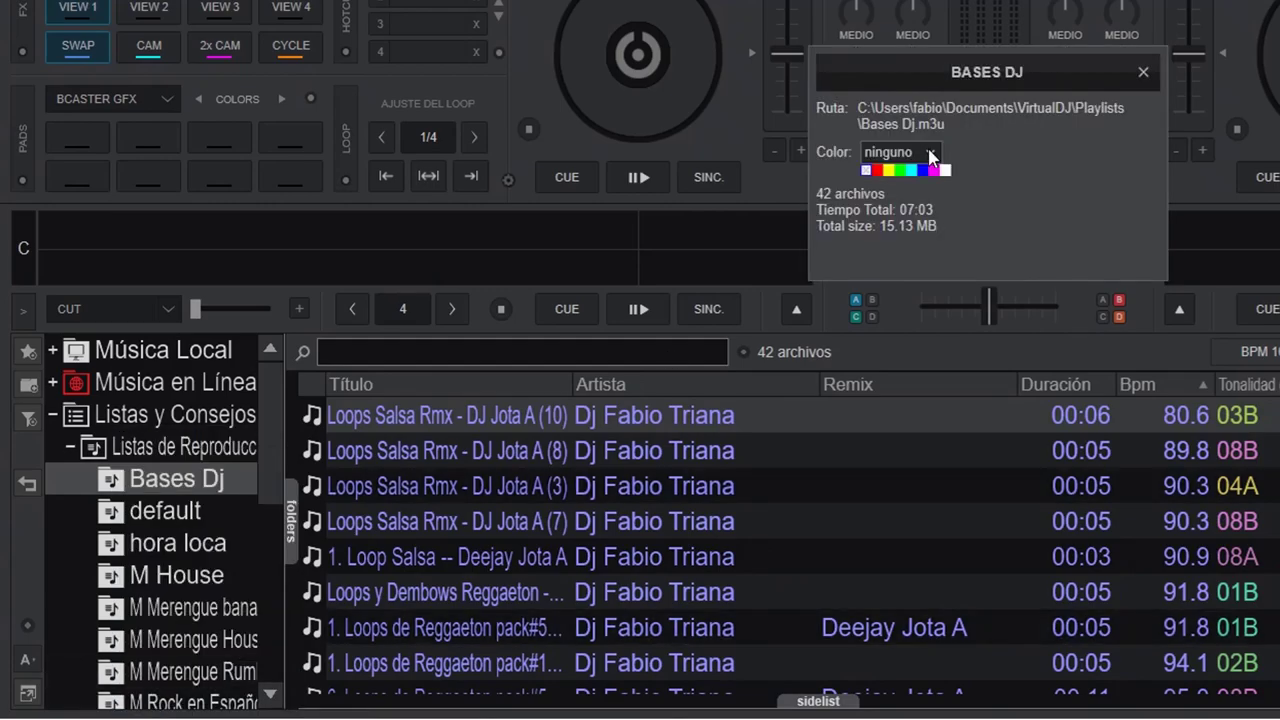
click(900, 170)
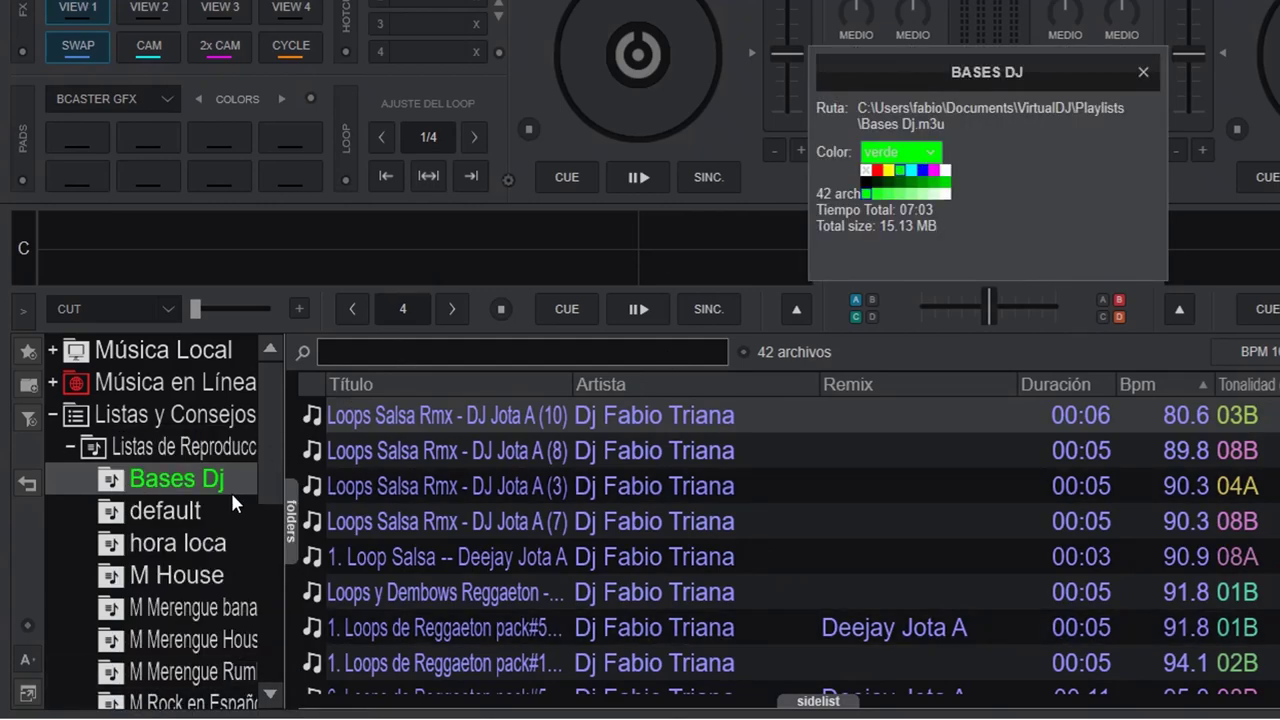
click(1143, 72)
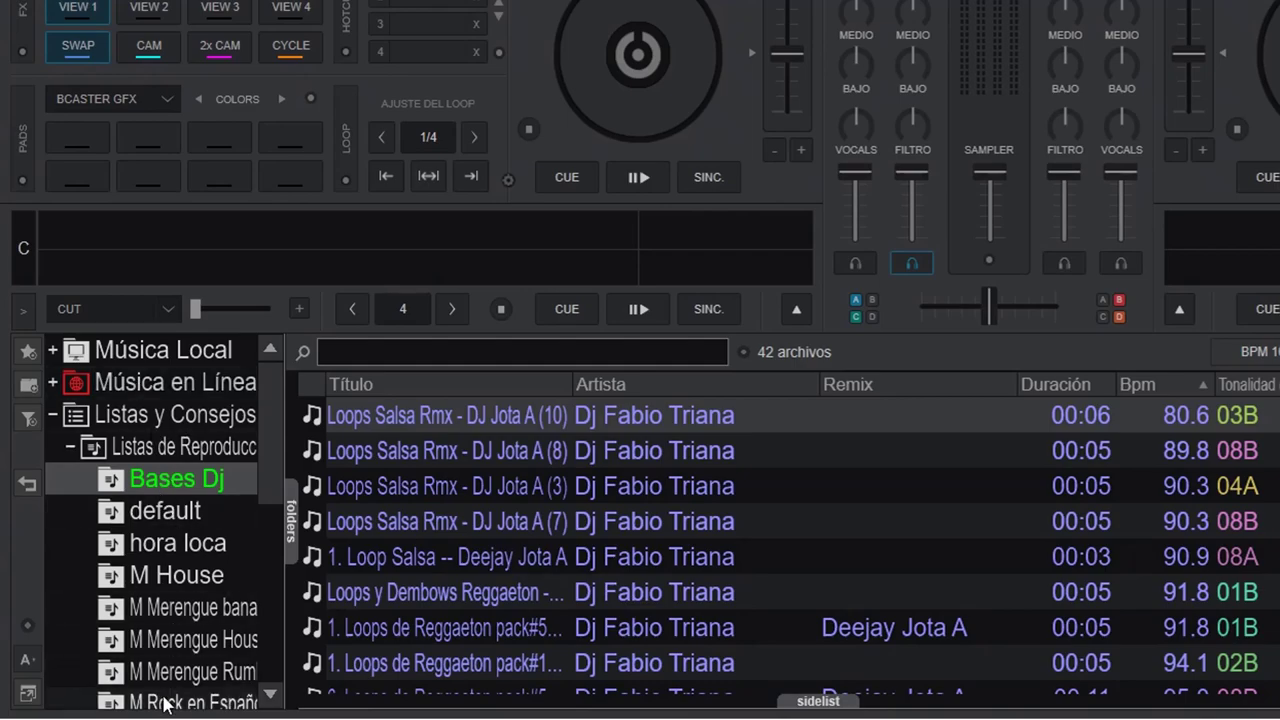